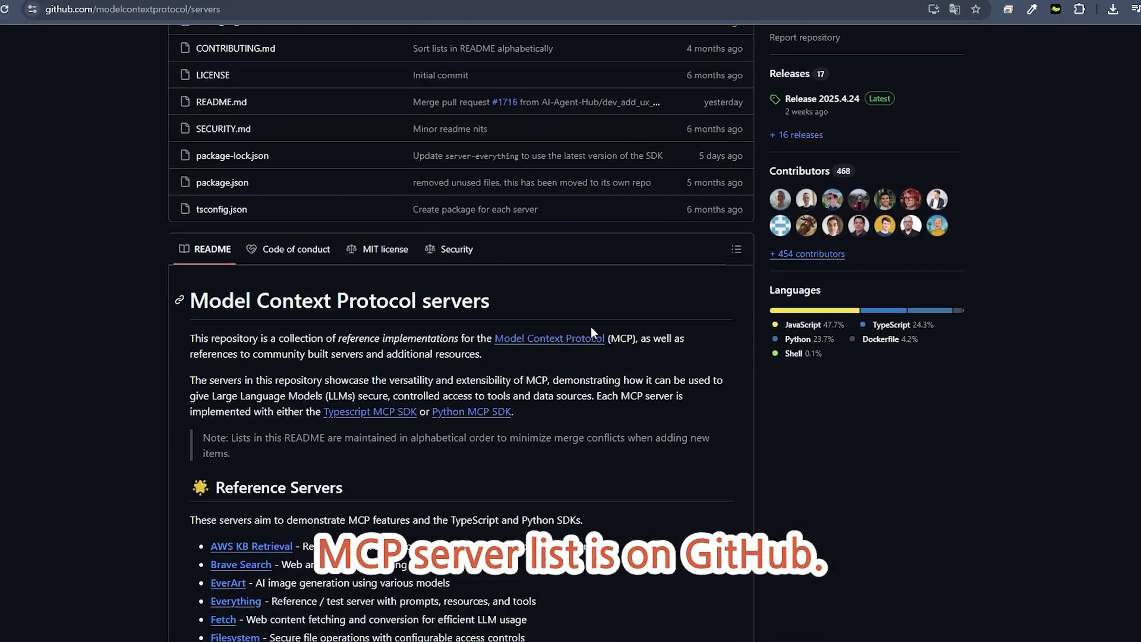
# Go from the Reference Servers list to the Filesystem server README and scroll to its NPX configuration block
pyautogui.scroll(-4, 599, 322)
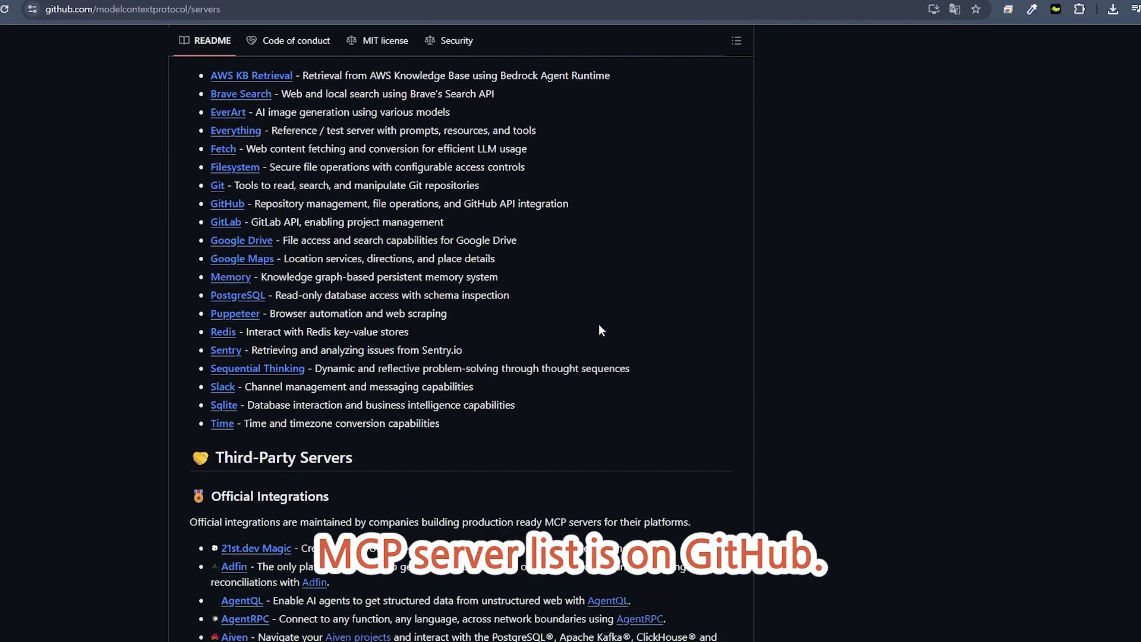
pyautogui.scroll(1, 599, 327)
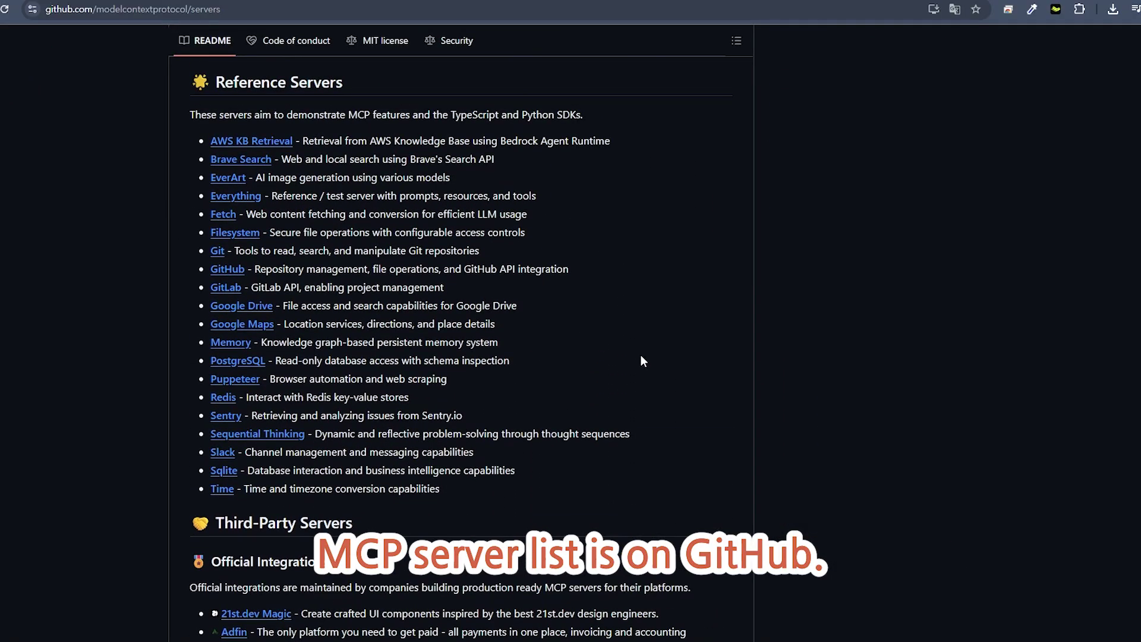
pyautogui.scroll(-4, 596, 350)
pyautogui.scroll(4, 601, 354)
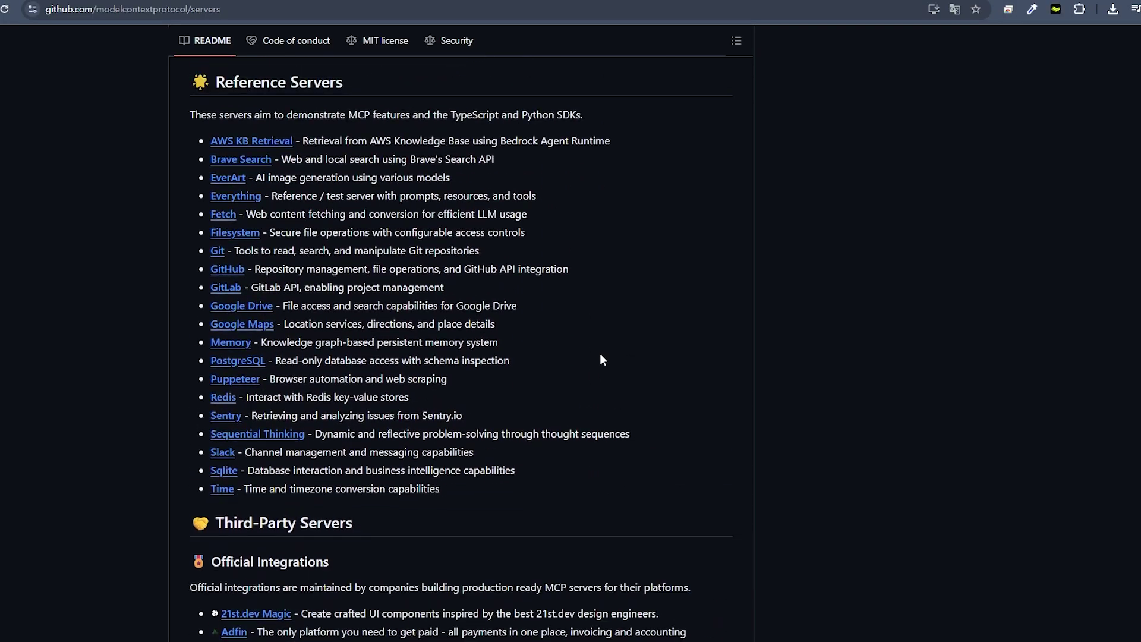
pyautogui.scroll(-5, 601, 356)
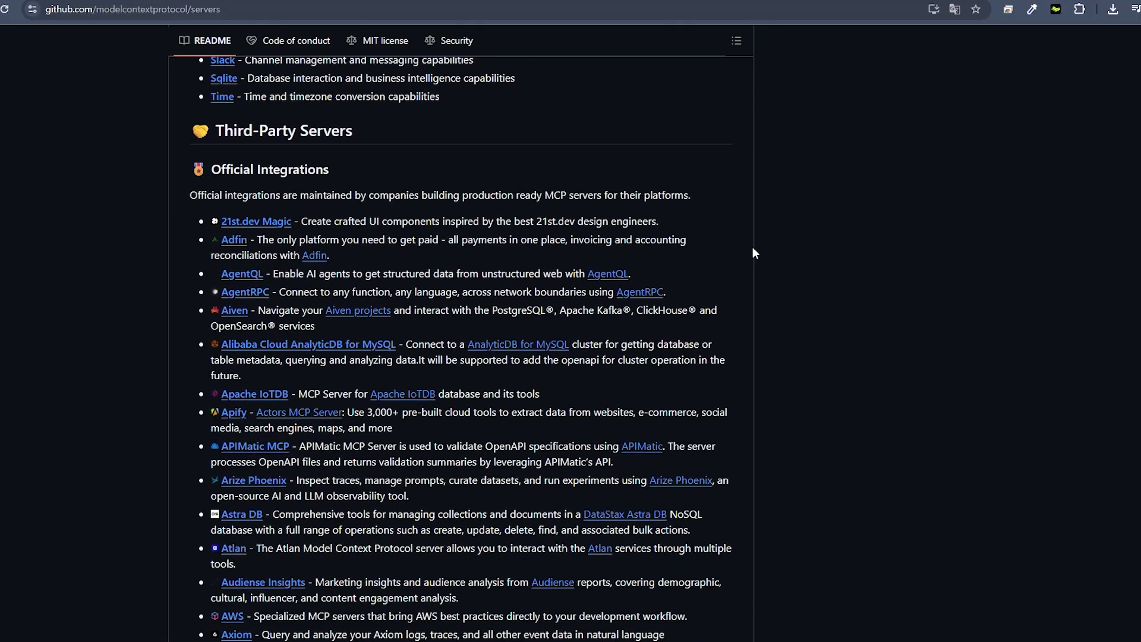
pyautogui.scroll(4, 754, 247)
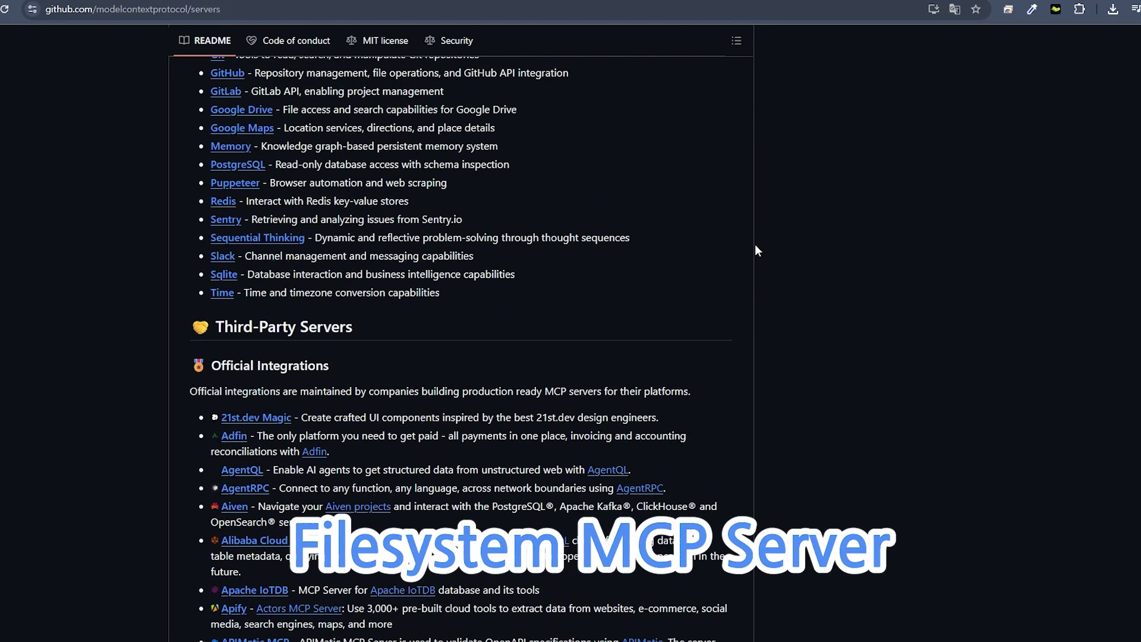
pyautogui.scroll(1, 755, 249)
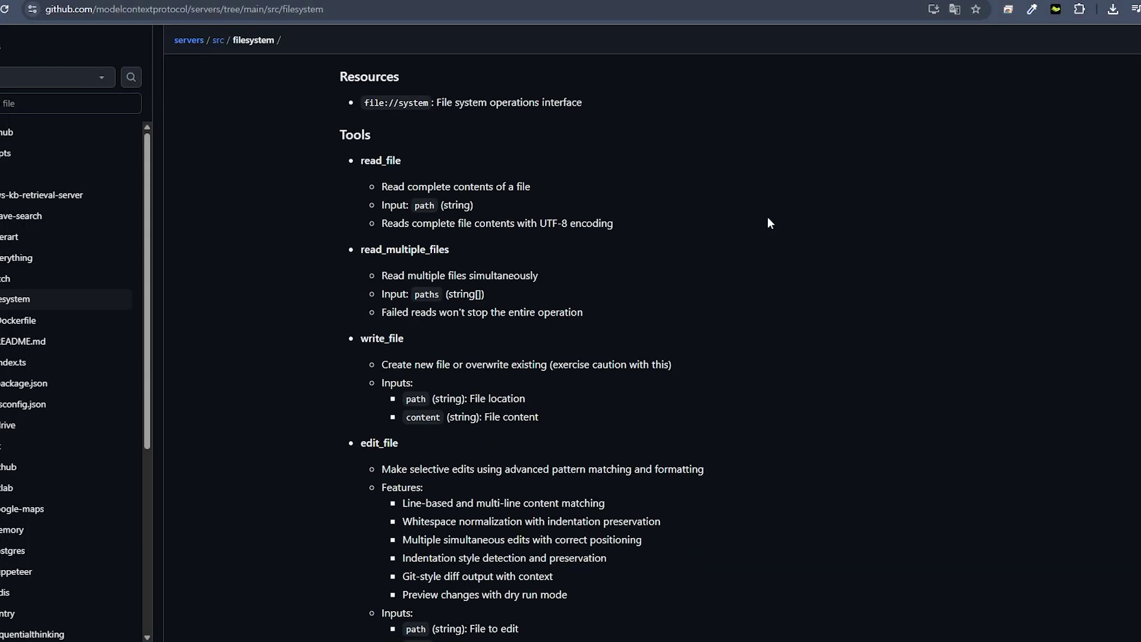
pyautogui.scroll(-20, 768, 222)
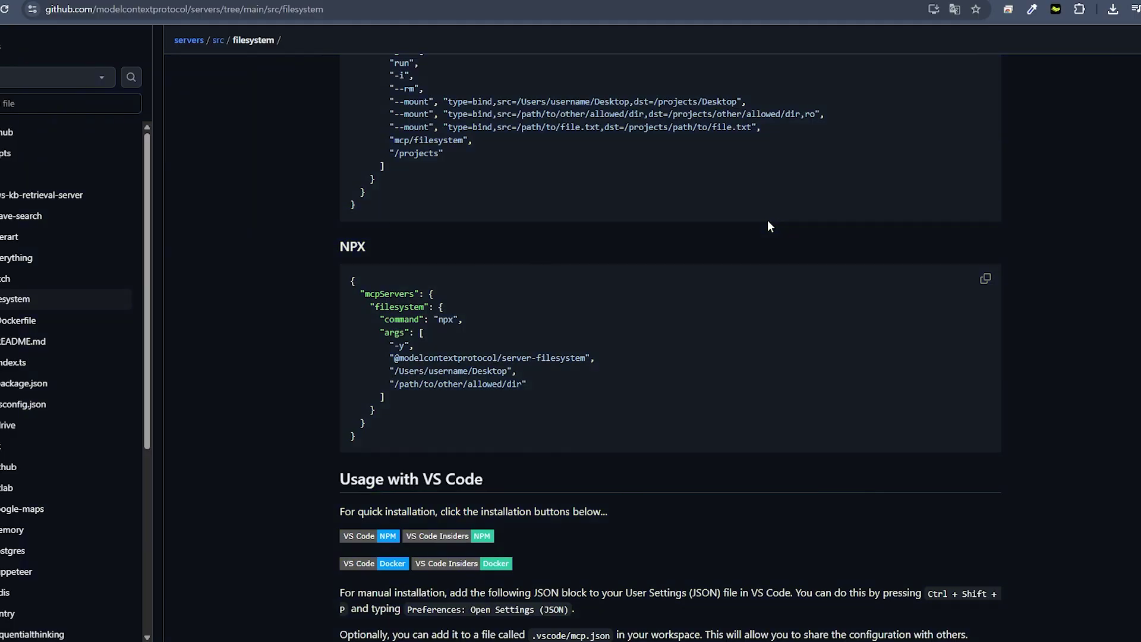
# Use Edit Config in Claude Desktop's Developer settings to show claude_desktop_config.json in File Explorer
pyautogui.click(11, 11)
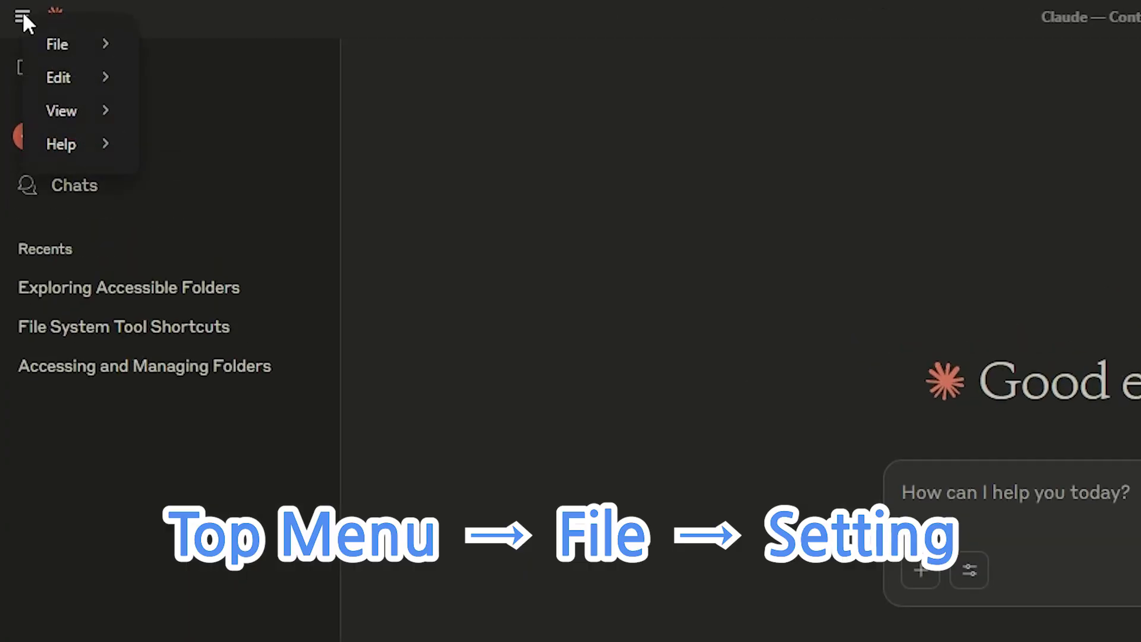
pyautogui.moveTo(45, 41)
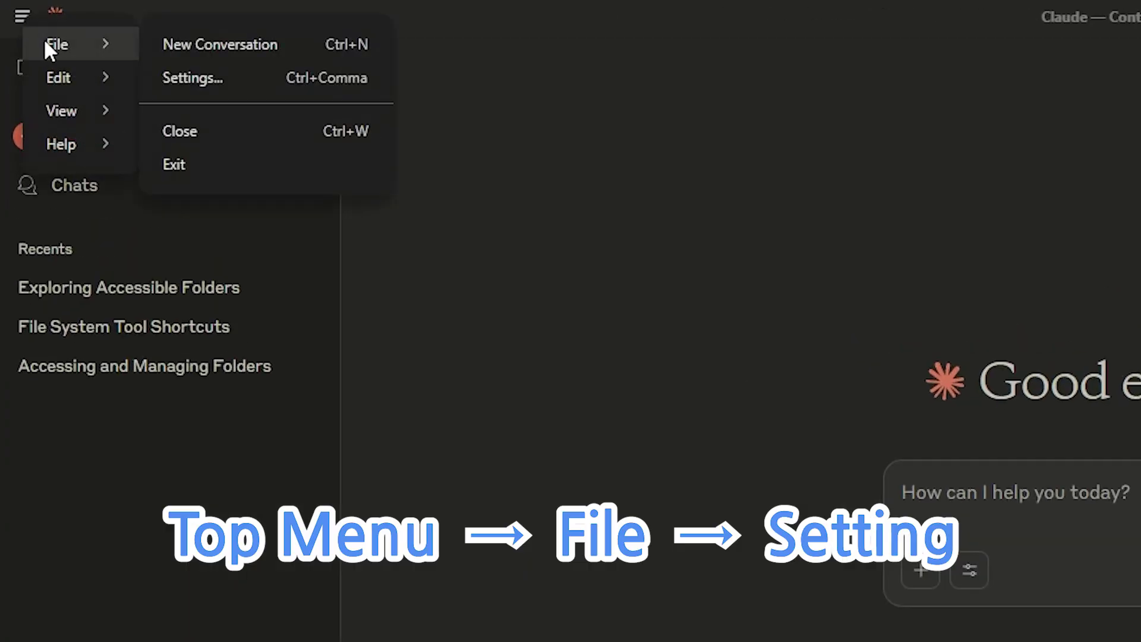
pyautogui.click(183, 78)
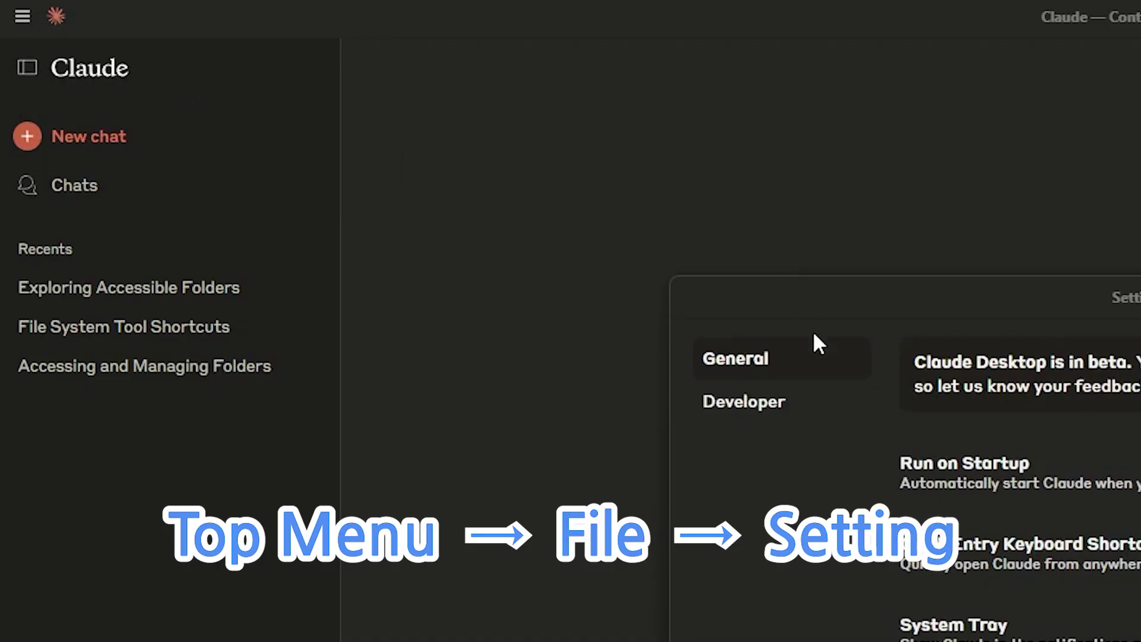
pyautogui.click(430, 225)
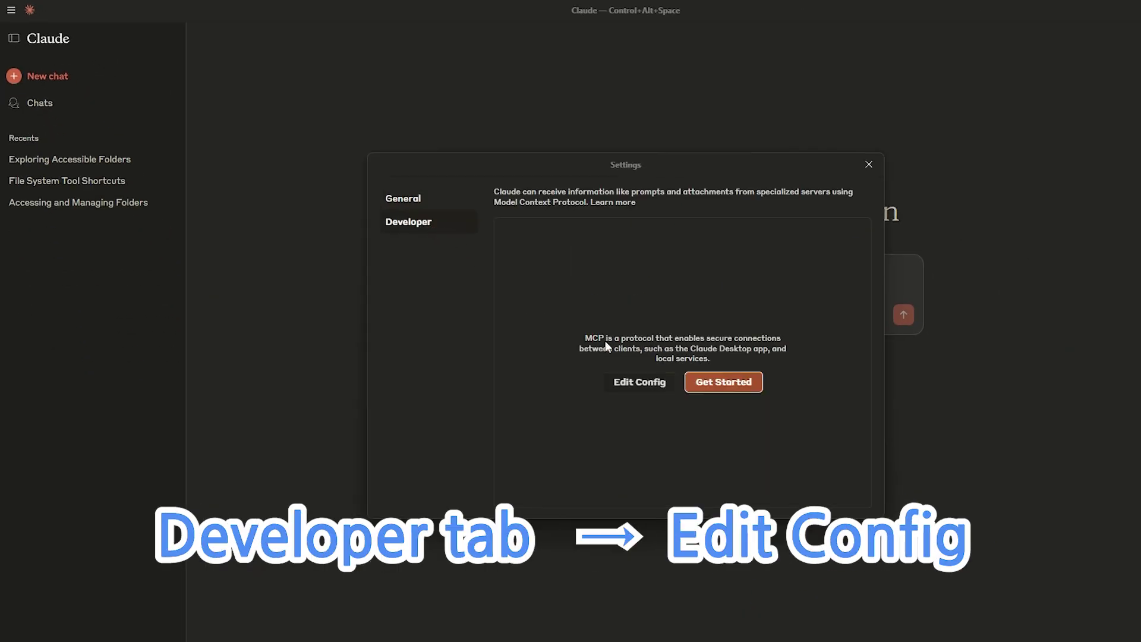
pyautogui.click(637, 382)
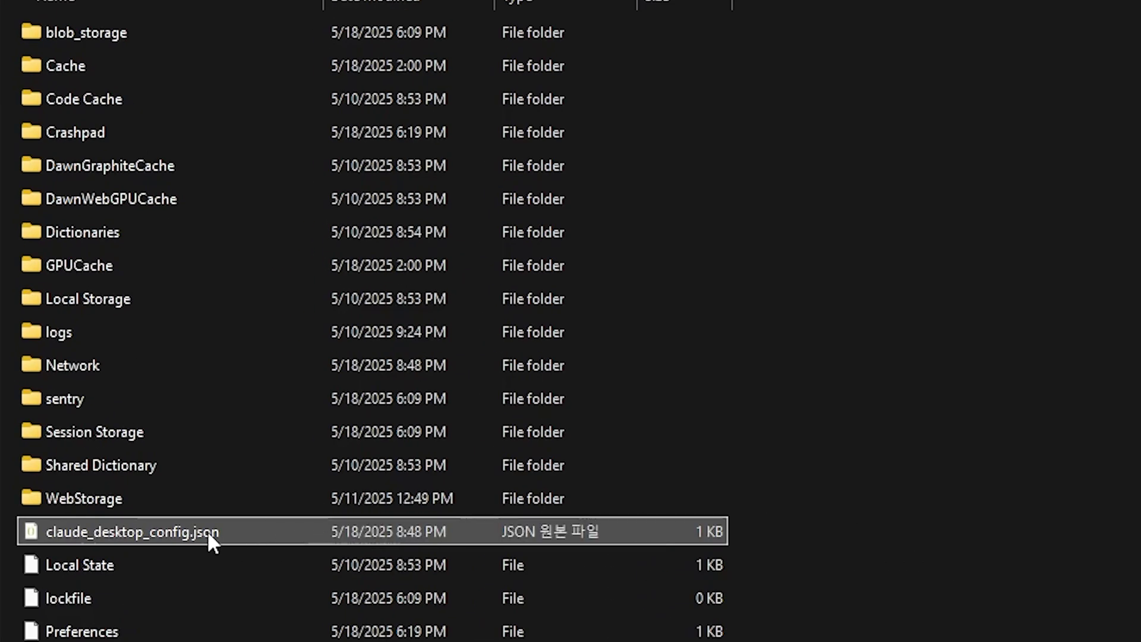
# Open claude_desktop_config.json with Visual Studio Code
pyautogui.rightClick(92, 528)
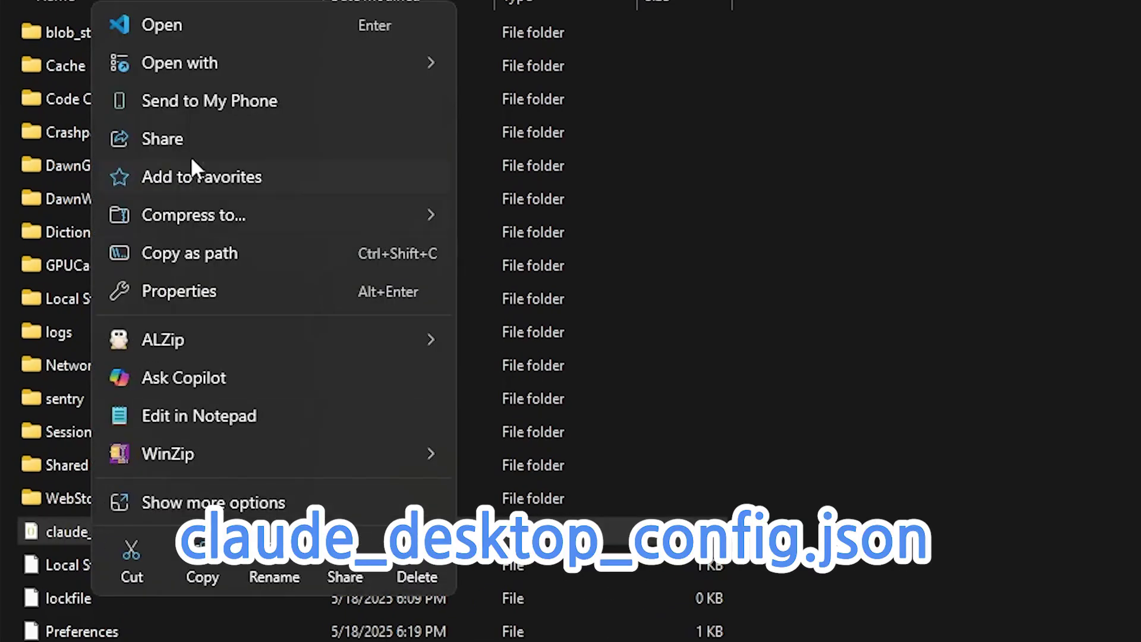
pyautogui.moveTo(206, 59)
pyautogui.click(528, 141)
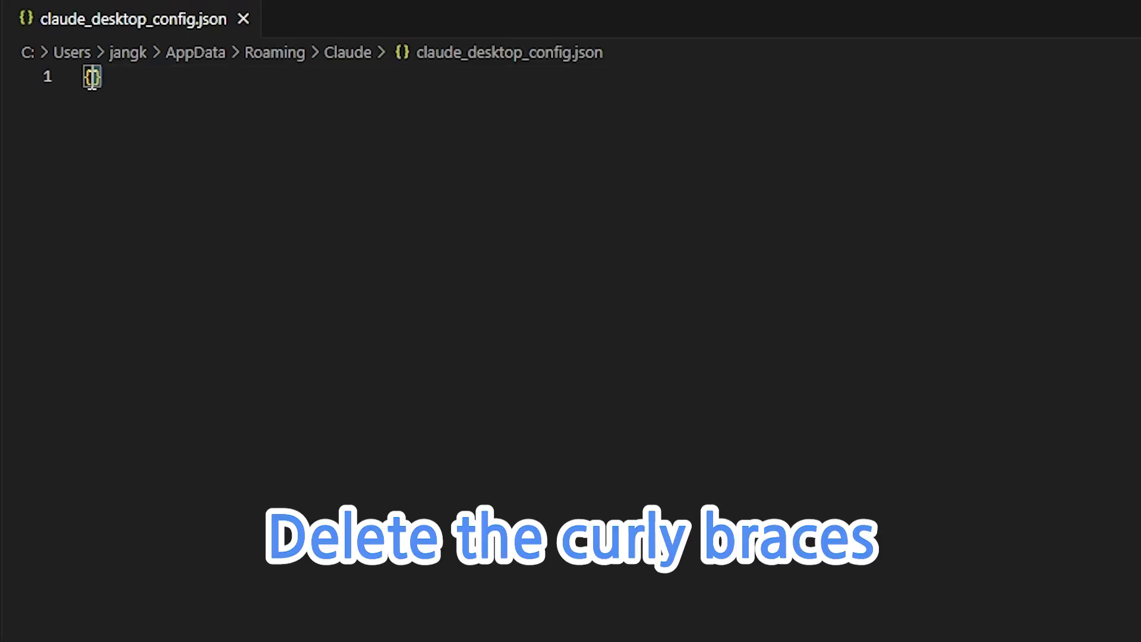
# Replace the empty braces with the NPX filesystem server block, save, and copy the Test folder's path
pyautogui.moveTo(102, 77); pyautogui.dragTo(69, 76)
pyautogui.write('{     "mcpServers": {       "filesystem": {         "command": "npx",         "args": [           "-y",           "@modelcontextprotocol/server-filesystem",           "/Users/username/Desktop",           "/path/to/other/allowed/dir"         ]       }     }   }')
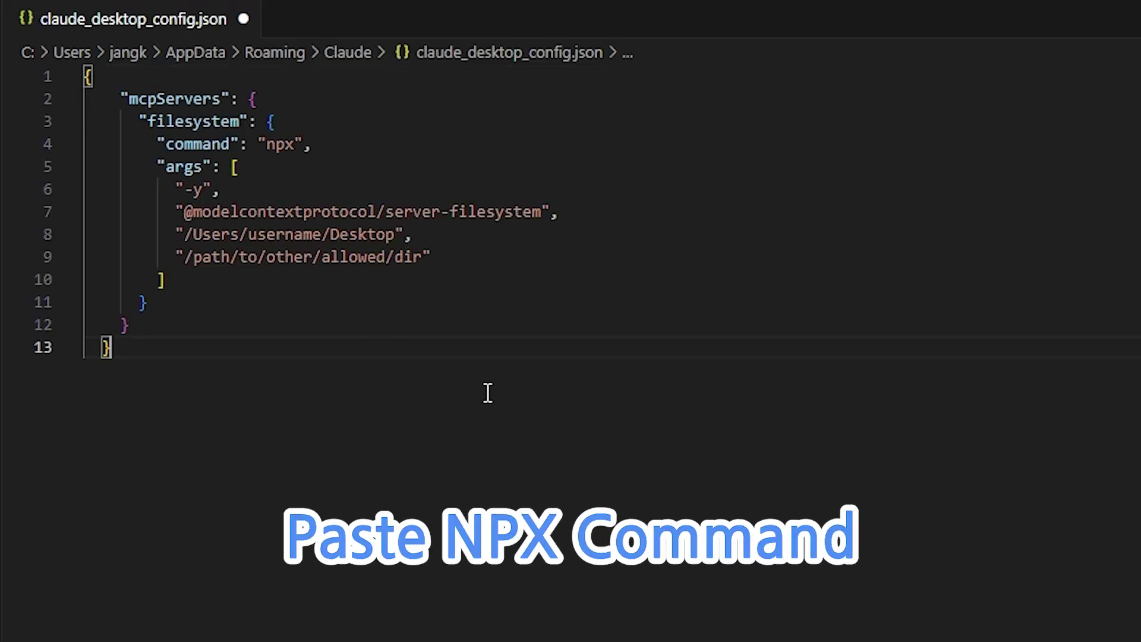
pyautogui.hotkey('ctrl', 's')
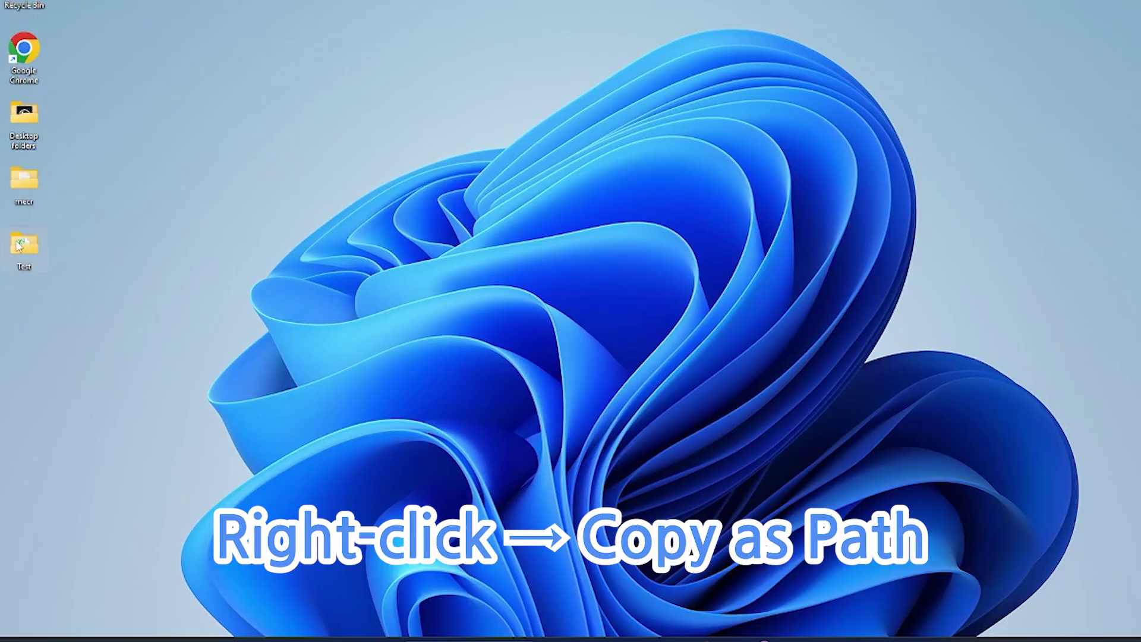
pyautogui.rightClick(18, 244)
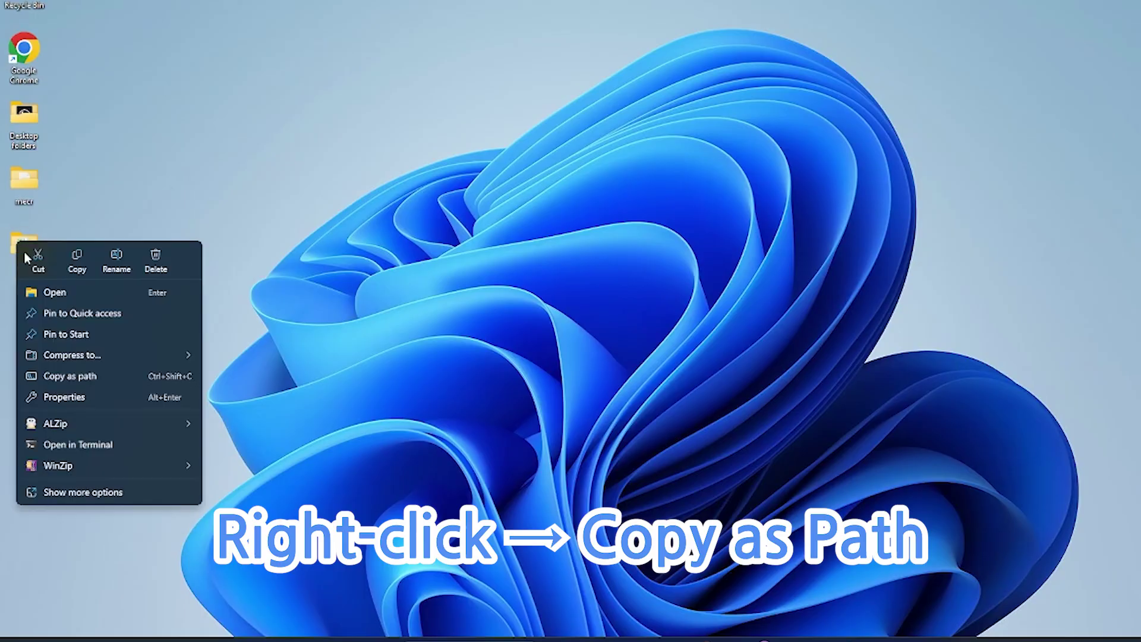
pyautogui.click(94, 376)
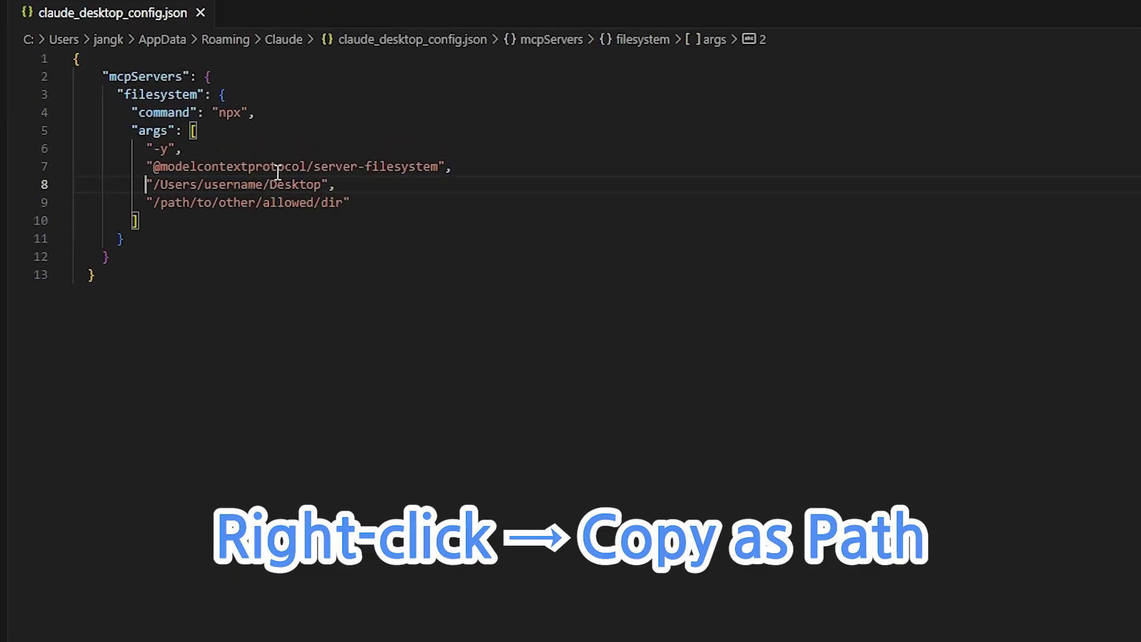
# Paste the Test folder path over the first placeholder directory and drop its C: prefix
pyautogui.hotkey('shift', 'Left')
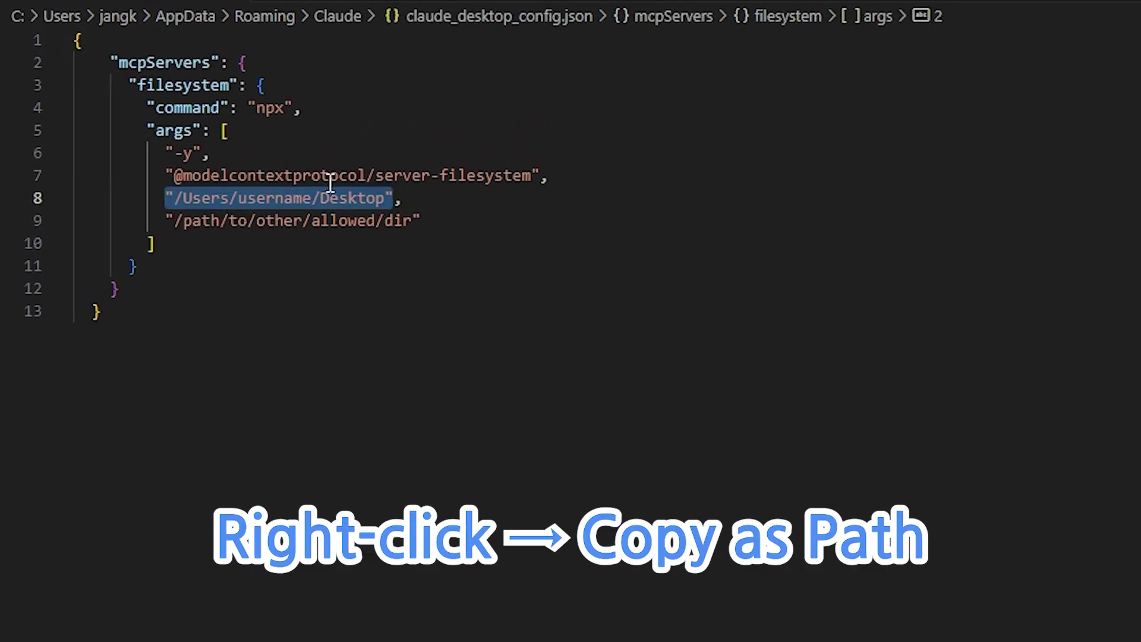
pyautogui.hotkey('ctrl', 'v')
pyautogui.press('Left')
pyautogui.hotkey('ctrl', 'shift', 'Left')
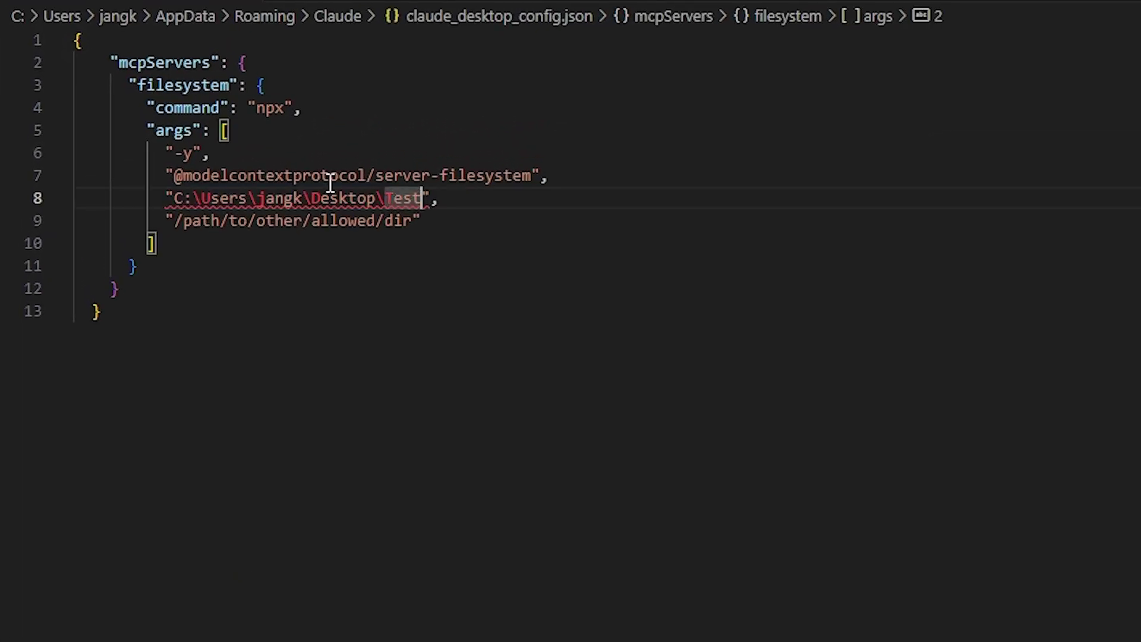
pyautogui.hotkey('shift', 'Left')
pyautogui.hotkey('ctrl', 'Left')
pyautogui.hotkey('ctrl', 'Left')
pyautogui.hotkey('ctrl', 'Left')
pyautogui.hotkey('ctrl', 'shift', 'Left')
pyautogui.write('/')
# Convert the path's backslashes to forward slashes, then copy the second desktop folder's path
pyautogui.hotkey('ctrl', 'Right')
pyautogui.hotkey('shift', 'Right')
pyautogui.write('/')
pyautogui.hotkey('ctrl', 'Right')
pyautogui.hotkey('shift', 'Right')
pyautogui.write('/')
pyautogui.hotkey('ctrl', 'Right')
pyautogui.hotkey('shift', 'Right')
pyautogui.write('/')
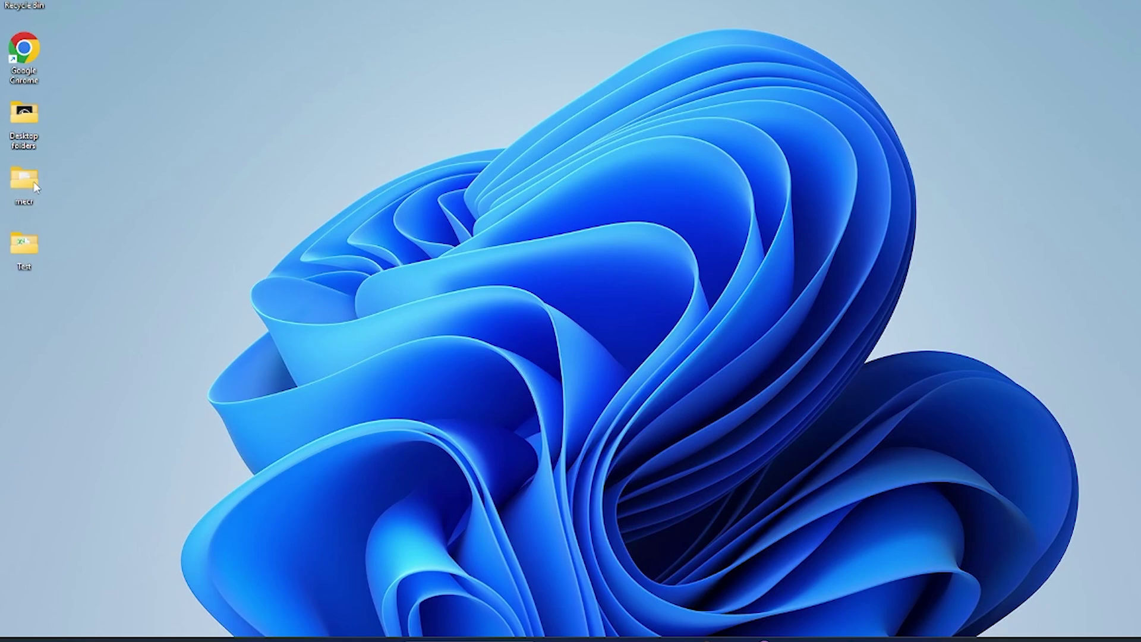
pyautogui.rightClick(34, 184)
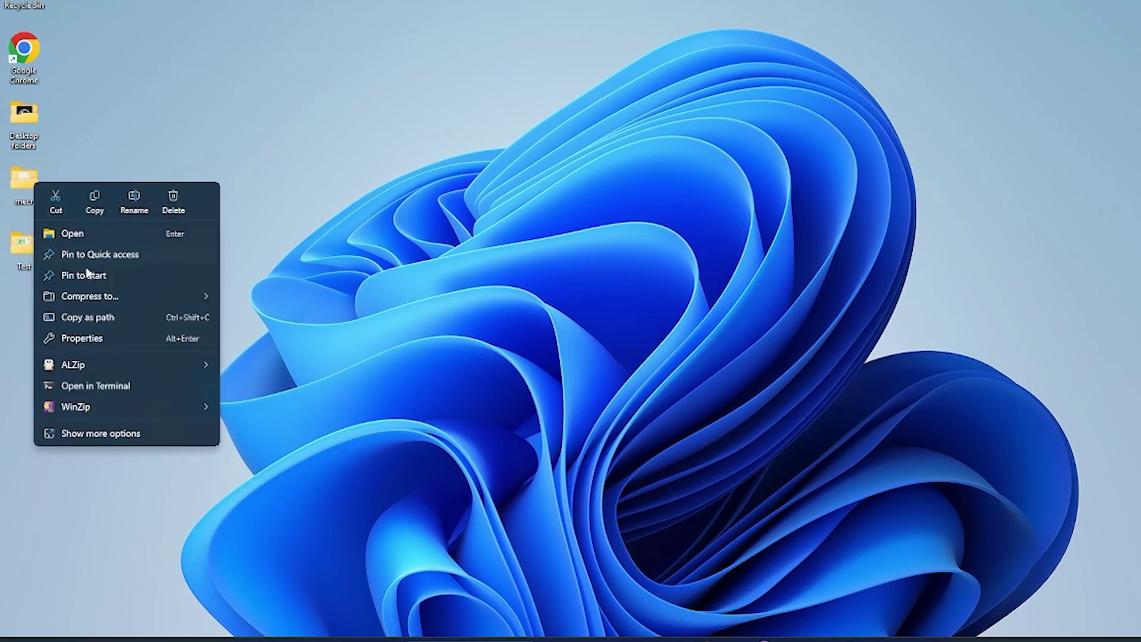
pyautogui.click(103, 321)
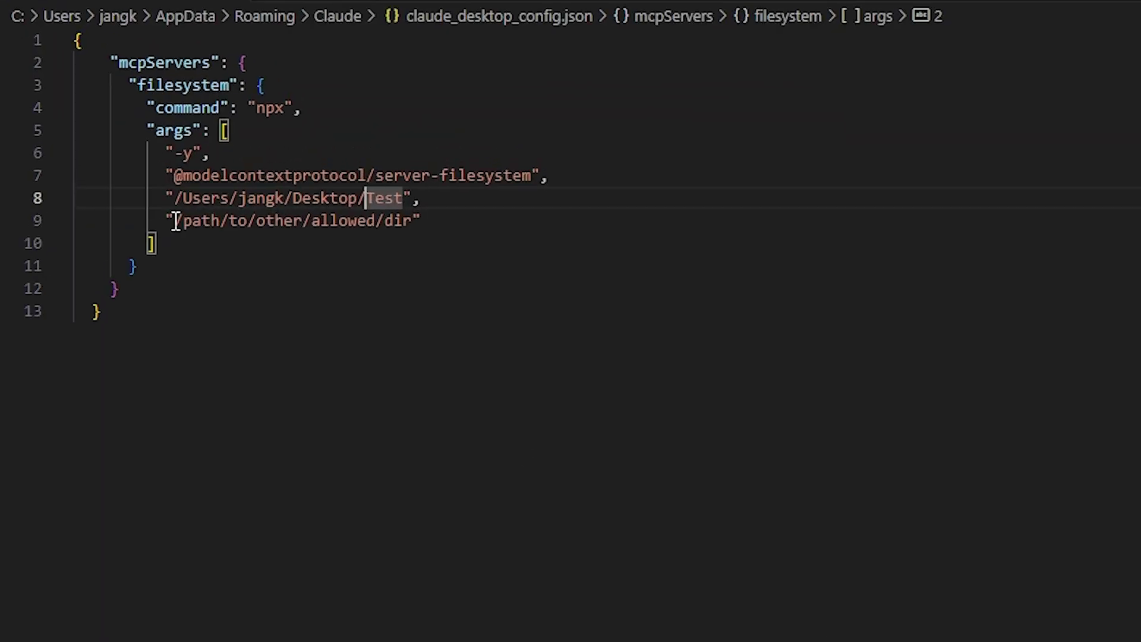
# Paste the mecr folder path over line 9's placeholder, removing C: and using forward slashes
pyautogui.moveTo(176, 222); pyautogui.dragTo(420, 221)
pyautogui.hotkey('ctrl', 'v')
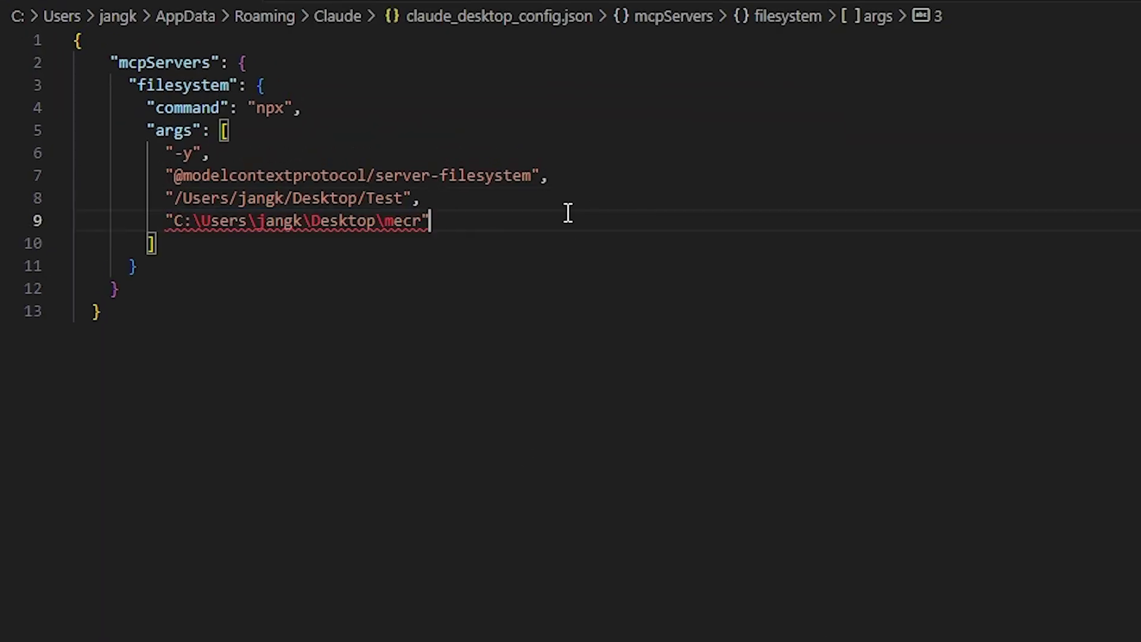
pyautogui.click(191, 220)
pyautogui.press('BackSpace')
pyautogui.press('BackSpace')
pyautogui.press('BackSpace')
pyautogui.write('/')
pyautogui.press('Right')
pyautogui.press('Right')
pyautogui.press('Right')
pyautogui.press('BackSpace')
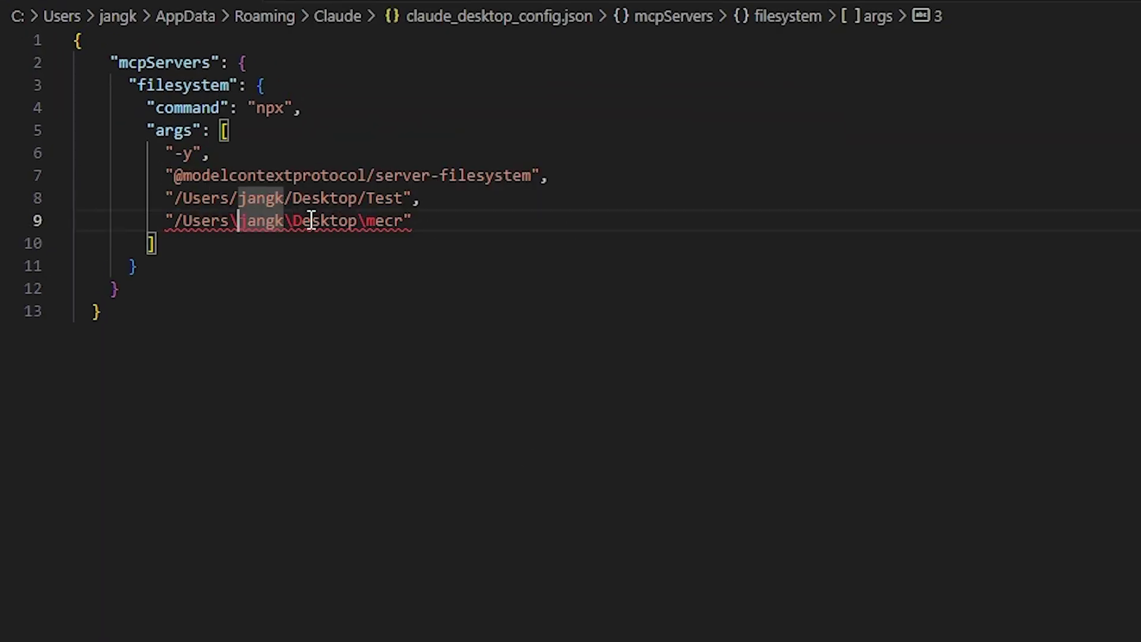
pyautogui.write('/')
pyautogui.press('Right')
pyautogui.press('Right')
pyautogui.press('Right')
pyautogui.press('Right')
pyautogui.press('Right')
pyautogui.press('Right')
pyautogui.press('BackSpace')
pyautogui.write('/')
pyautogui.press('Right')
pyautogui.press('Right')
pyautogui.press('Right')
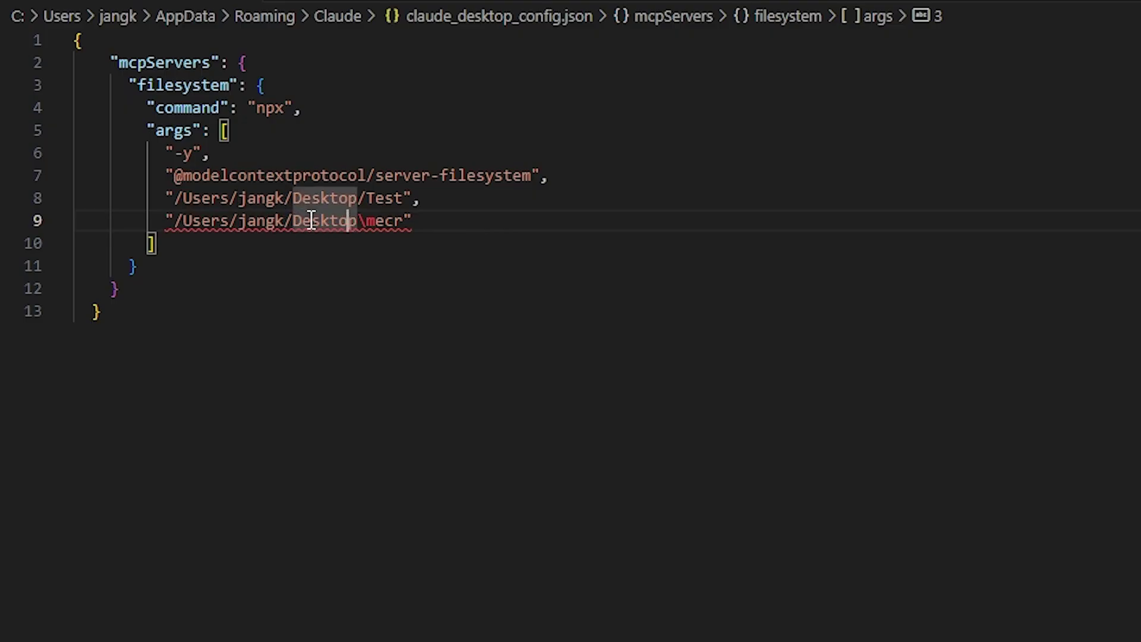
pyautogui.press('BackSpace')
pyautogui.write('/')
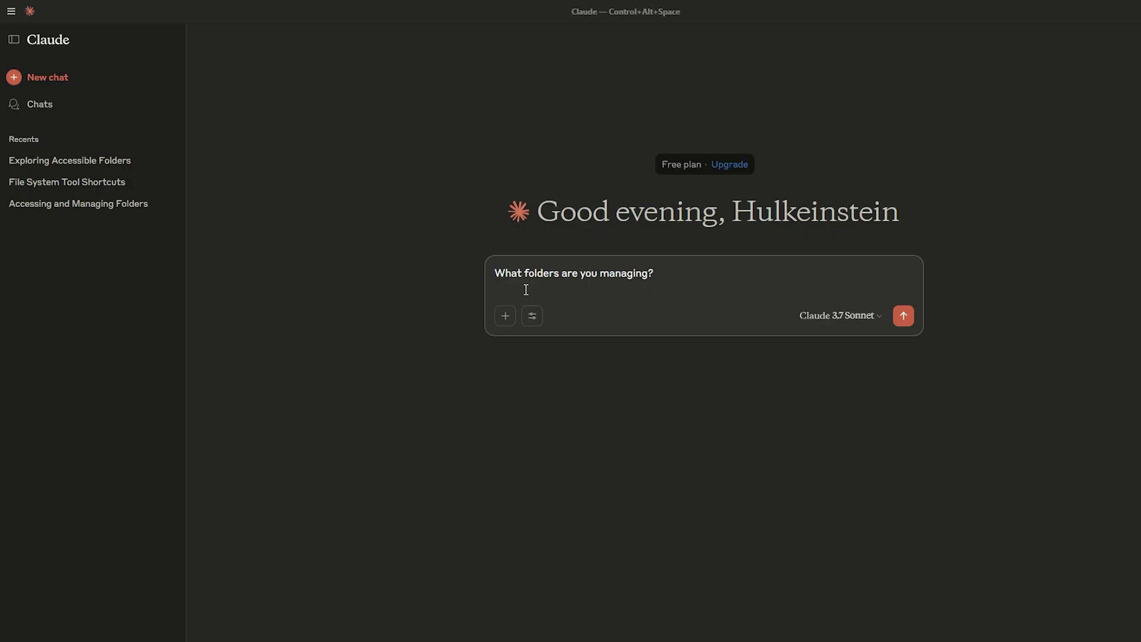
# Send 'What folders are you managing?' and view the filesystem server's tools in the tools list
pyautogui.press('Return')
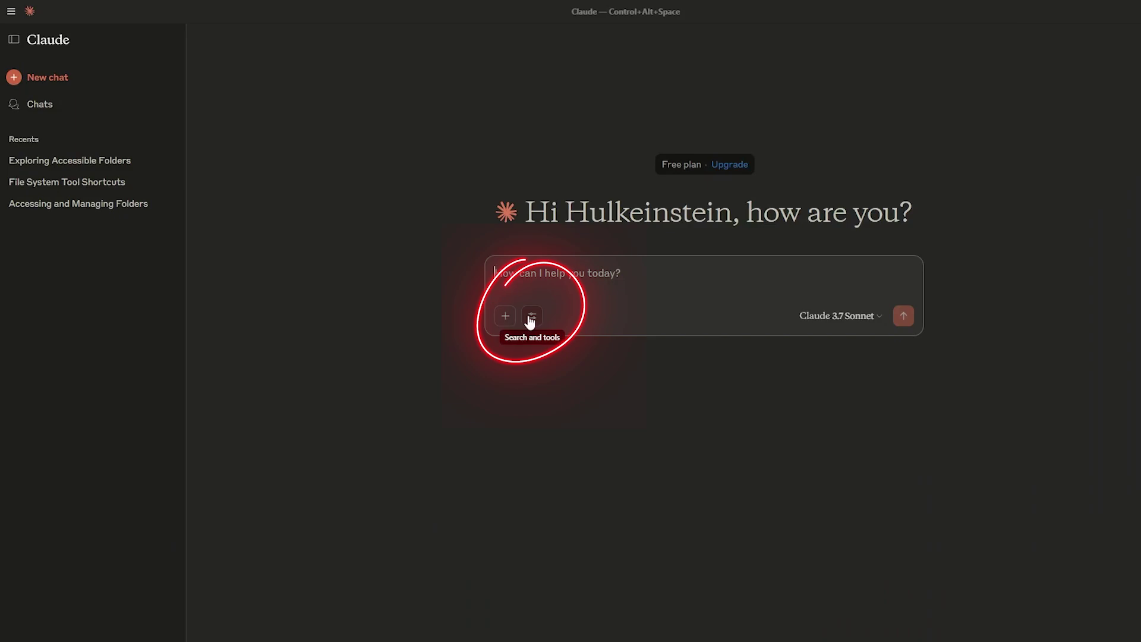
pyautogui.click(531, 319)
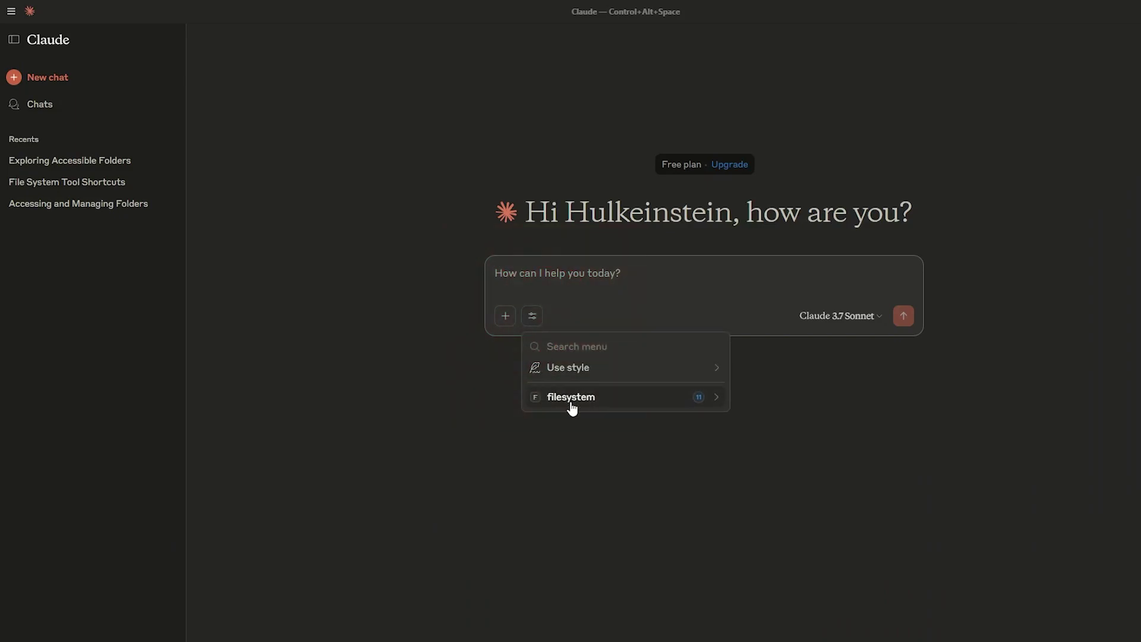
pyautogui.click(571, 405)
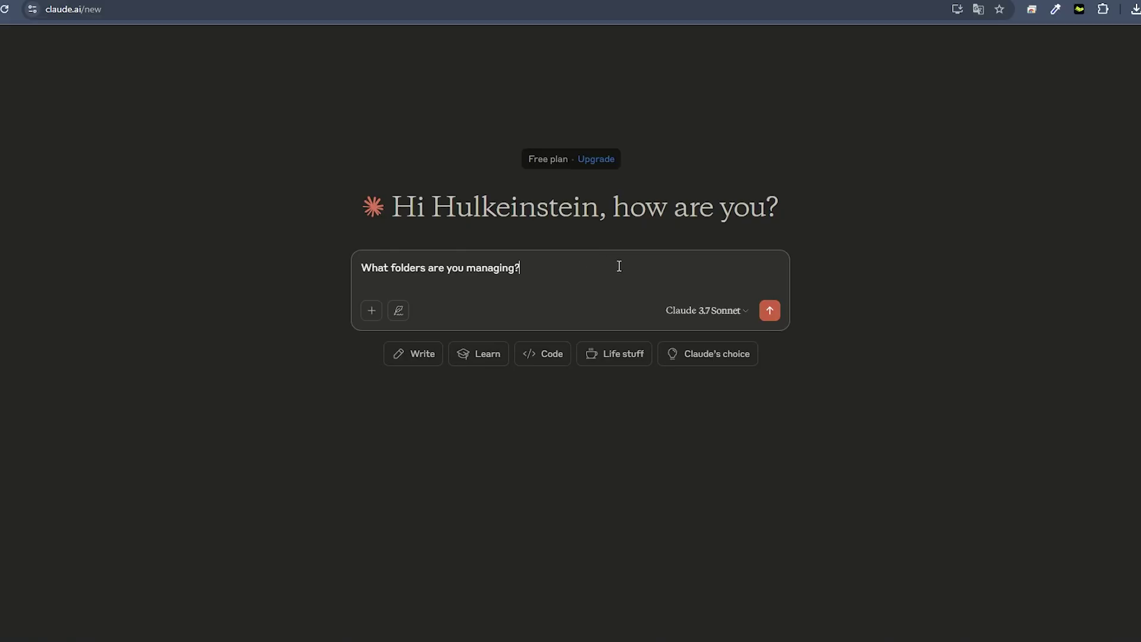
# Submit 'What folders are you managing?' in Claude on claude.ai
pyautogui.click(770, 310)
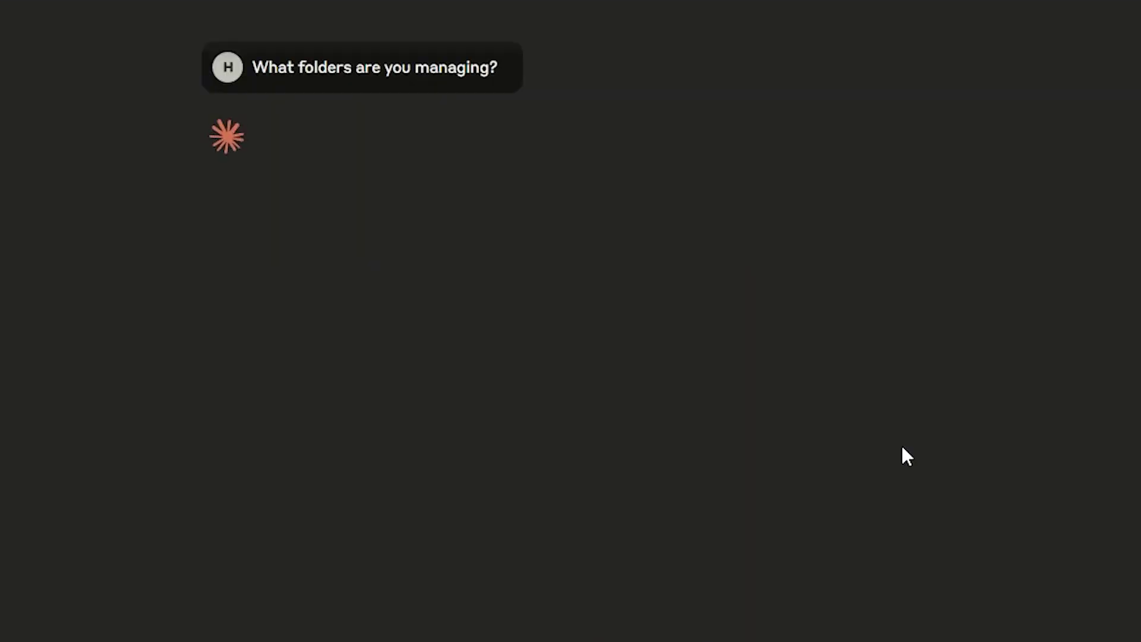